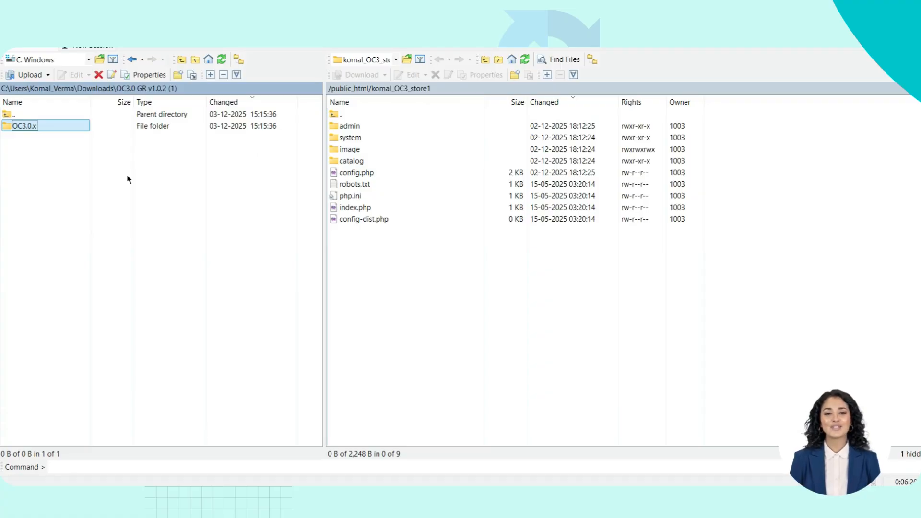
Step: Copy the catalog and admin folders from the local OC3.0.x upload folder to the store's root directory on the server
{"action": "double_click", "coordinate": [21, 131]}
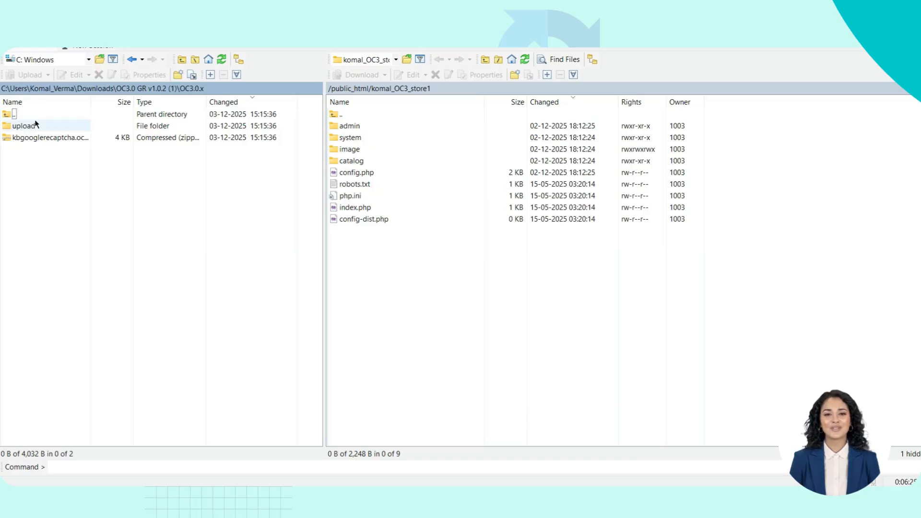
{"action": "left_click", "coordinate": [36, 126]}
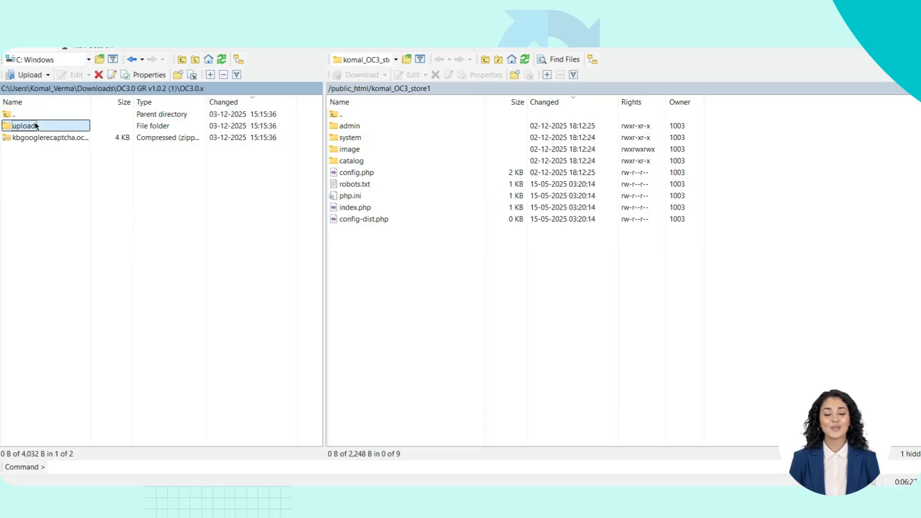
{"action": "double_click", "coordinate": [36, 126]}
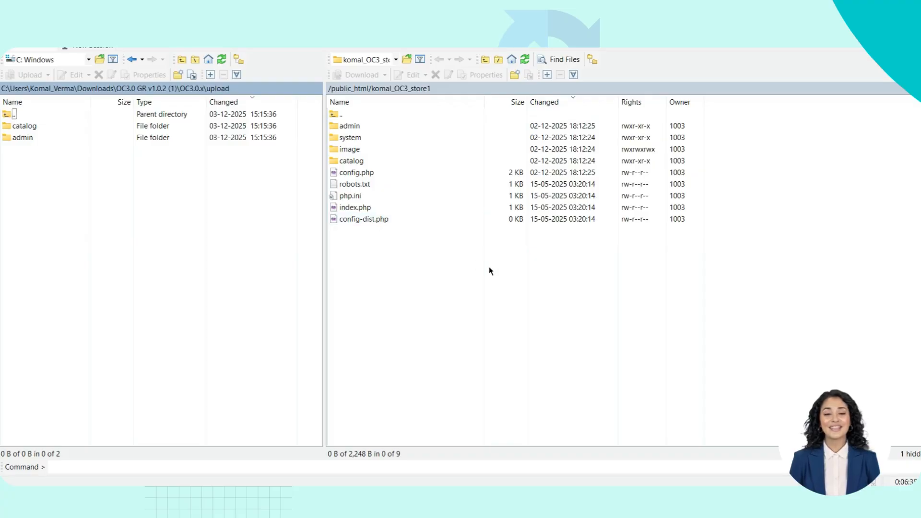
{"action": "left_click", "coordinate": [25, 138], "text": "shift"}
{"action": "left_click_drag", "start_coordinate": [25, 139], "coordinate": [358, 321]}
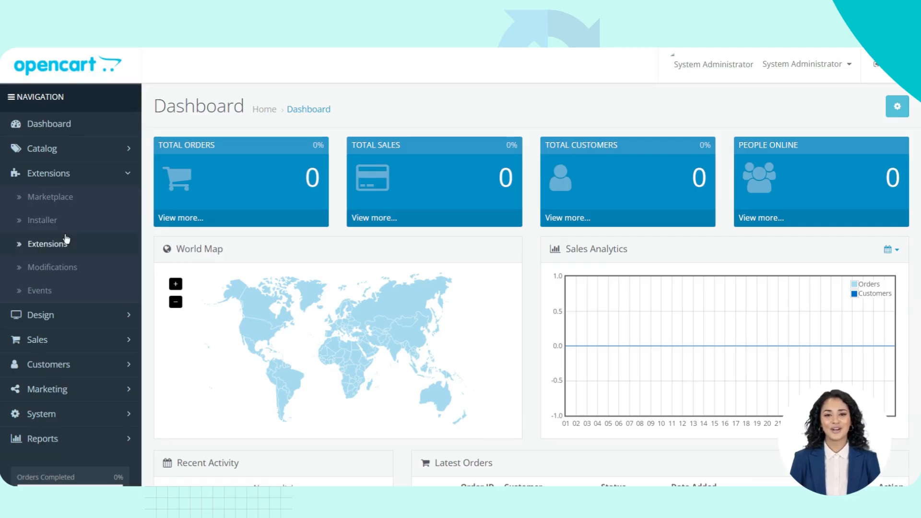
Step: Switch to the OpenCart admin, upload kbgooglerecaptcha.ocmod.zip with the extension installer and refresh the modification cache
{"action": "left_click", "coordinate": [48, 221]}
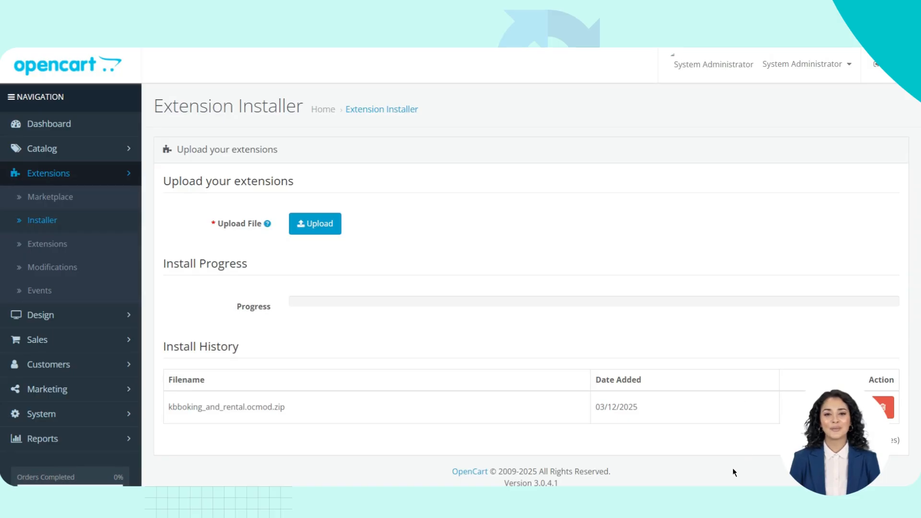
{"action": "left_click", "coordinate": [333, 220]}
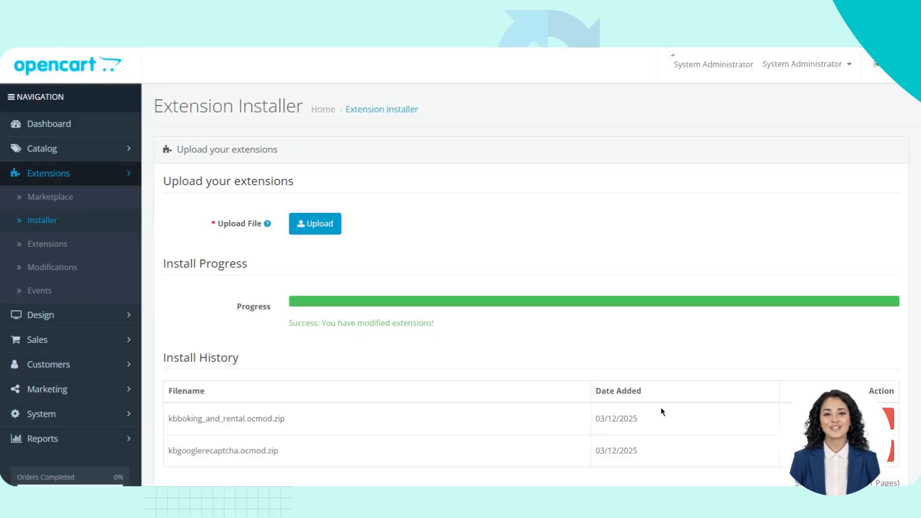
{"action": "left_click", "coordinate": [62, 255]}
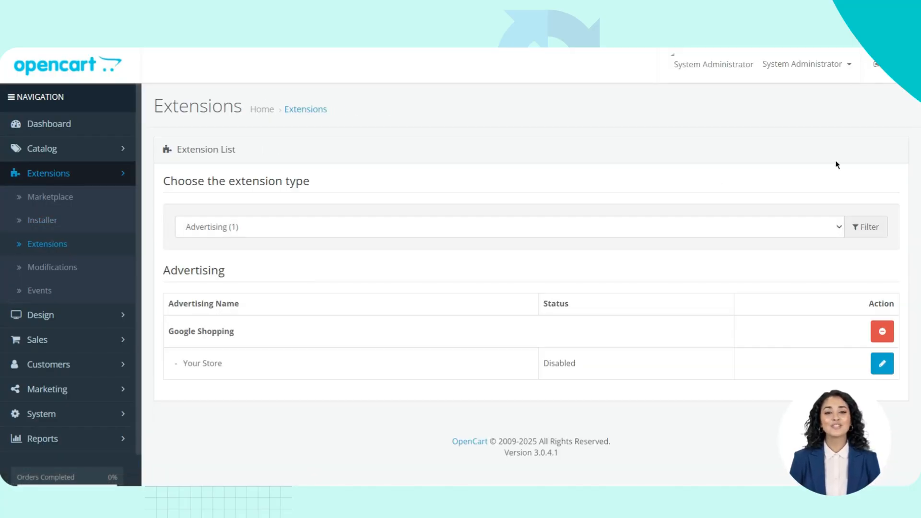
{"action": "left_click", "coordinate": [55, 278]}
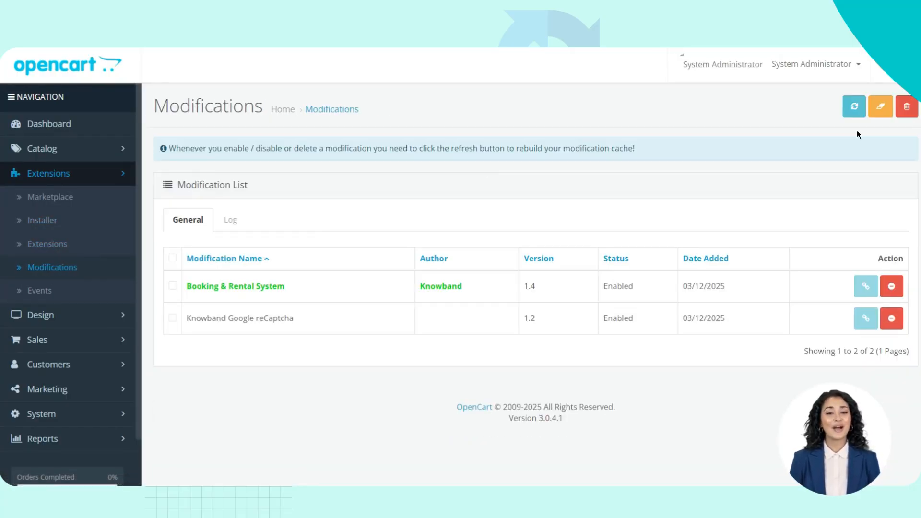
{"action": "left_click", "coordinate": [853, 110]}
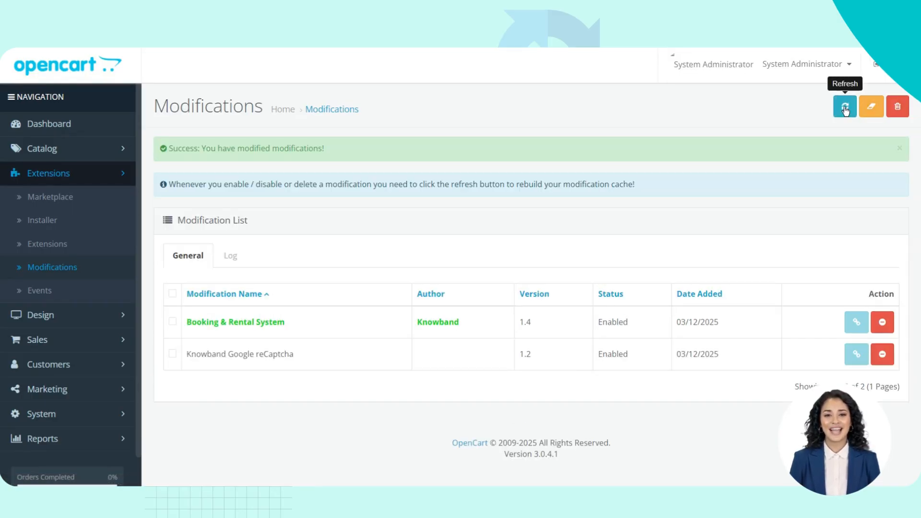
Step: Filter the extension list to Modules and look through the entries for the Knowband Google reCaptcha extension
{"action": "left_click", "coordinate": [46, 244]}
{"action": "left_click", "coordinate": [246, 227]}
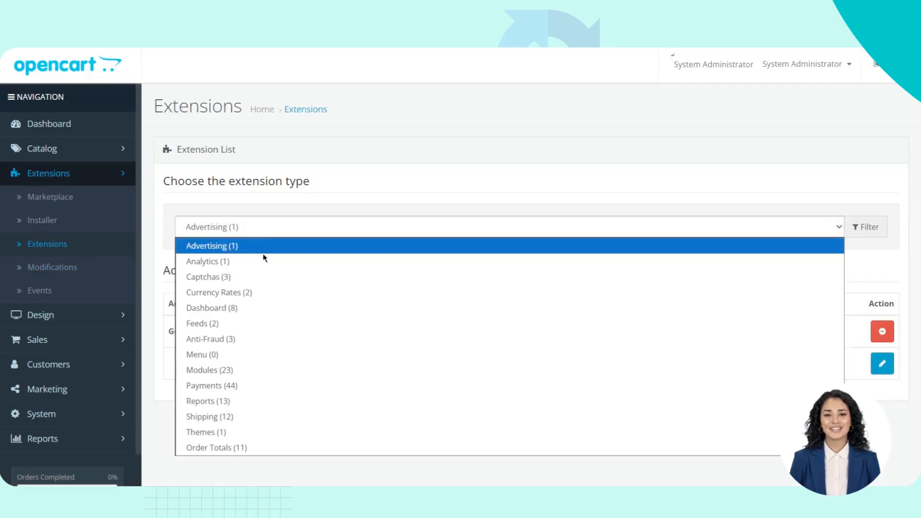
{"action": "left_click", "coordinate": [223, 372]}
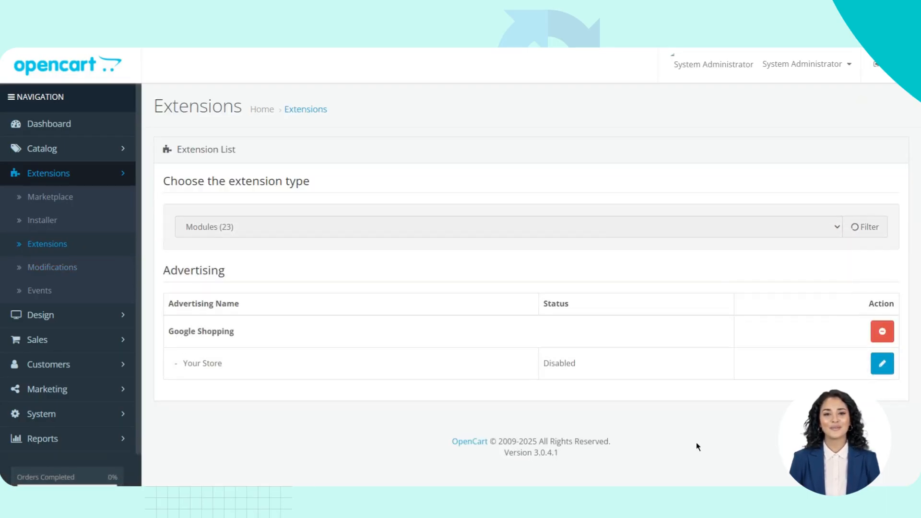
{"action": "scroll", "coordinate": [684, 369], "scroll_direction": "down", "scroll_amount": 5}
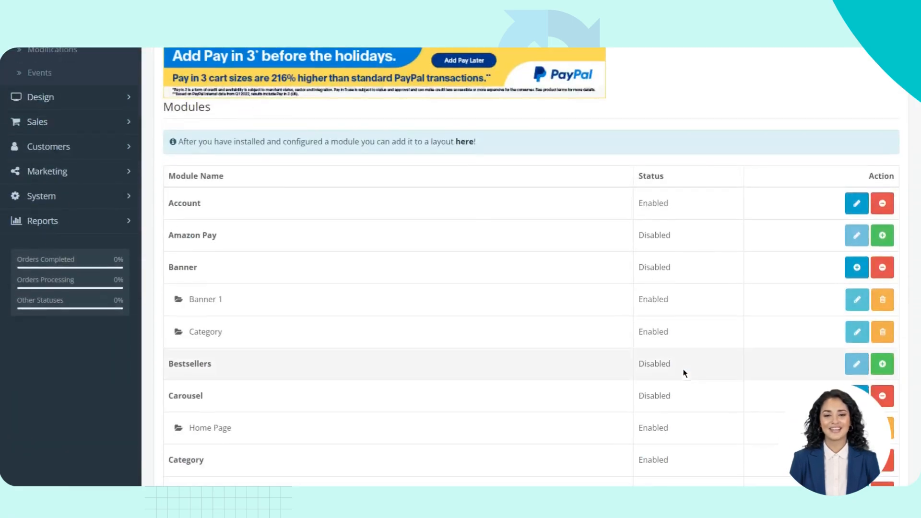
{"action": "scroll", "coordinate": [853, 354], "scroll_direction": "down", "scroll_amount": 14}
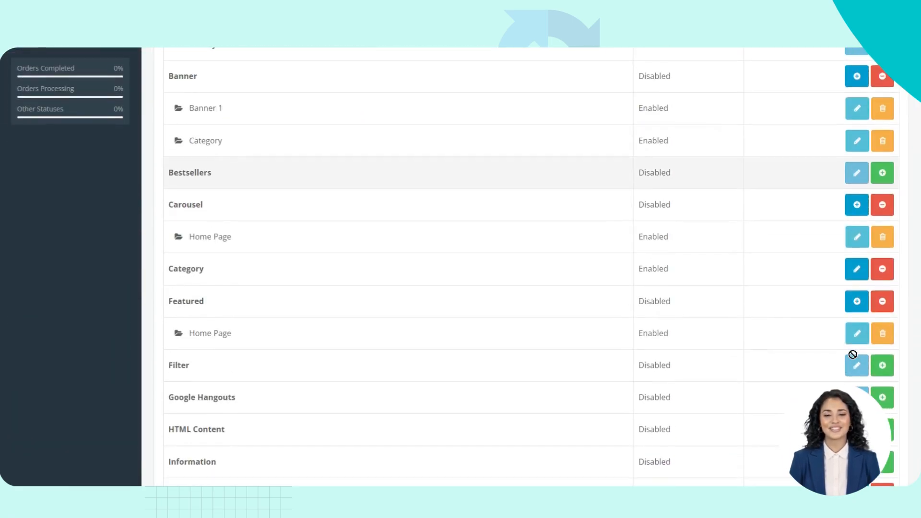
Step: Install Knowband Google reCaptcha v1.2 from the Captchas extension type and open its settings for editing
{"action": "scroll", "coordinate": [853, 354], "scroll_direction": "up", "scroll_amount": 1}
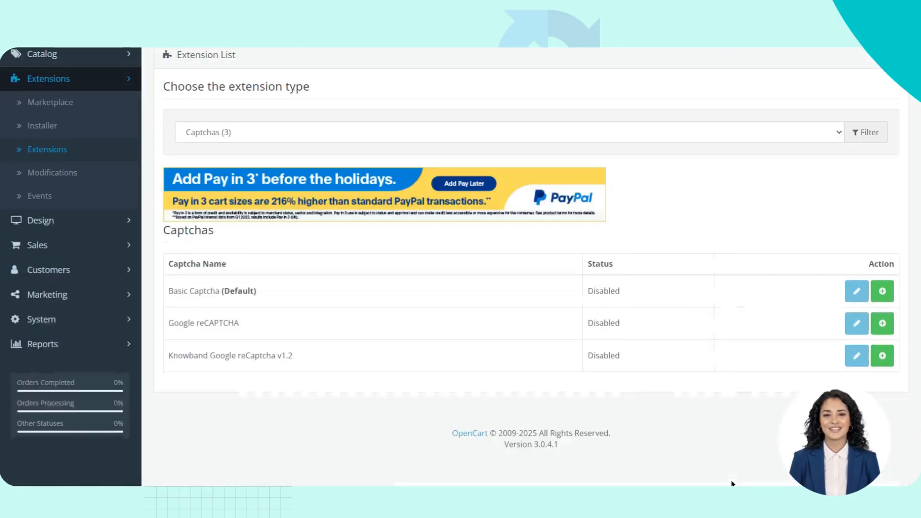
{"action": "scroll", "coordinate": [297, 197], "scroll_direction": "up", "scroll_amount": 3}
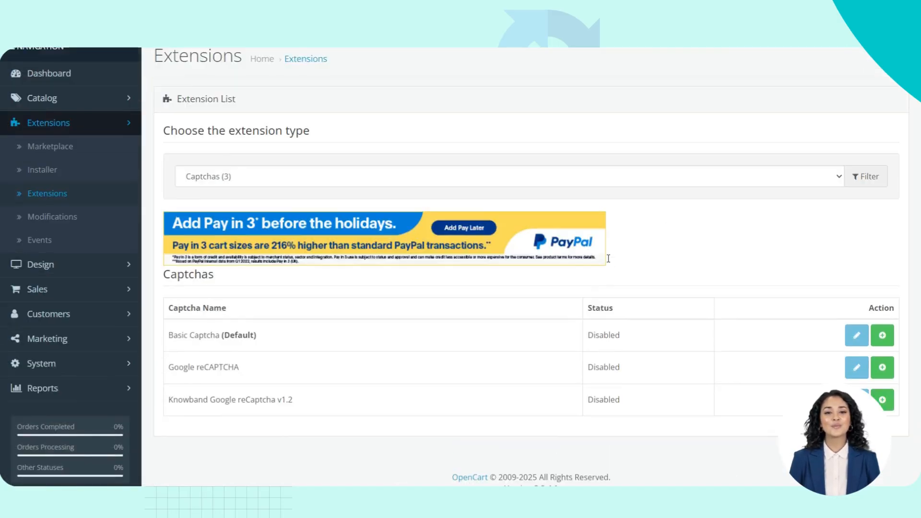
{"action": "scroll", "coordinate": [243, 249], "scroll_direction": "down", "scroll_amount": 2}
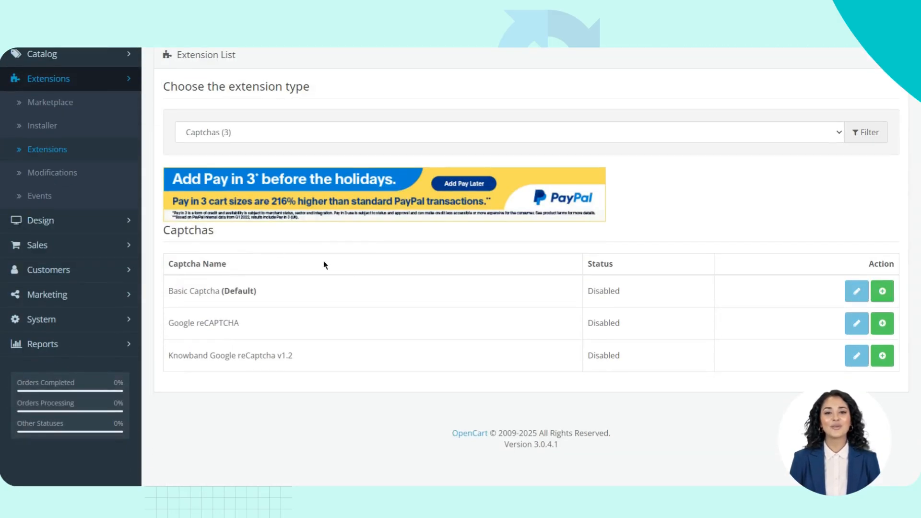
{"action": "left_click", "coordinate": [885, 358]}
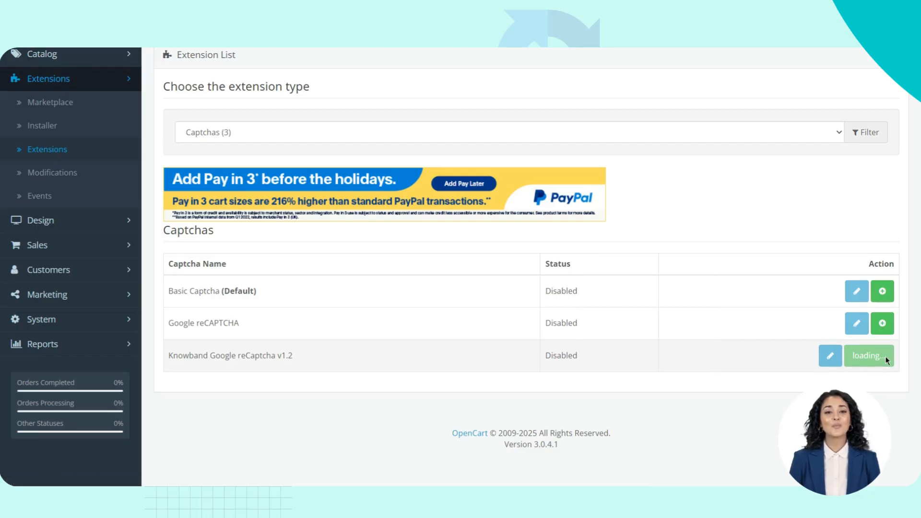
{"action": "left_click", "coordinate": [853, 389]}
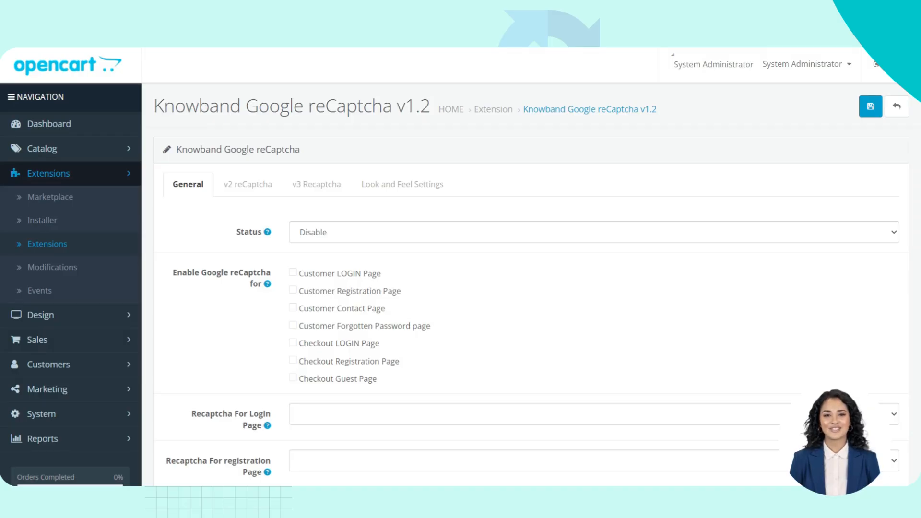
Step: Set the extension's status to Enable and turn on Google reCaptcha for all seven listed customer and checkout pages
{"action": "left_click", "coordinate": [456, 226]}
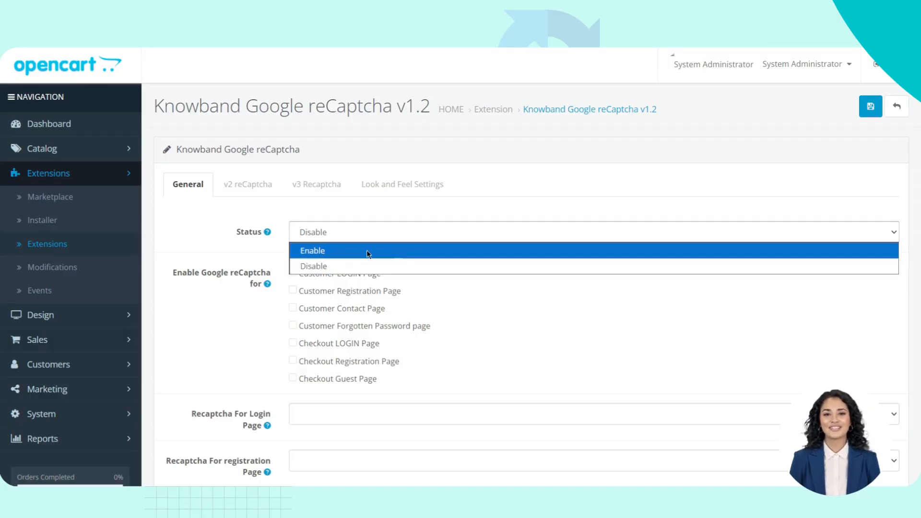
{"action": "left_click", "coordinate": [367, 250]}
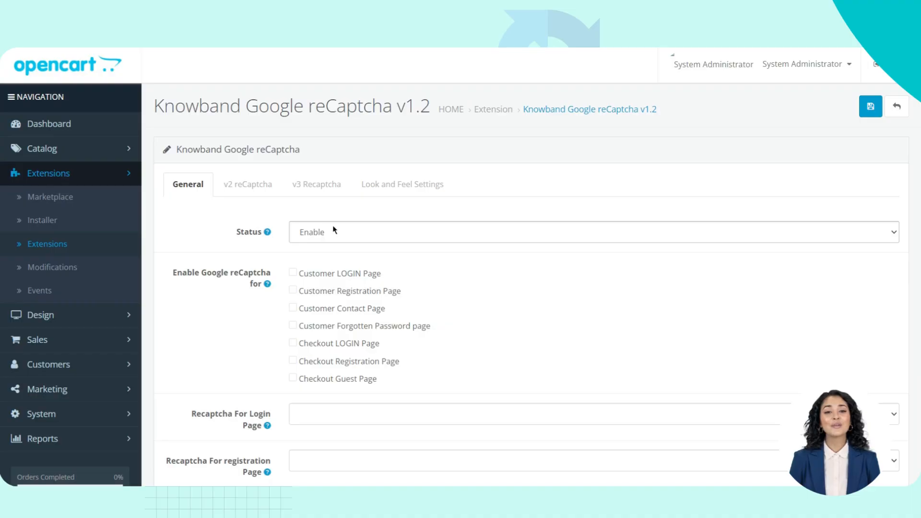
{"action": "scroll", "coordinate": [335, 281], "scroll_direction": "down", "scroll_amount": 2}
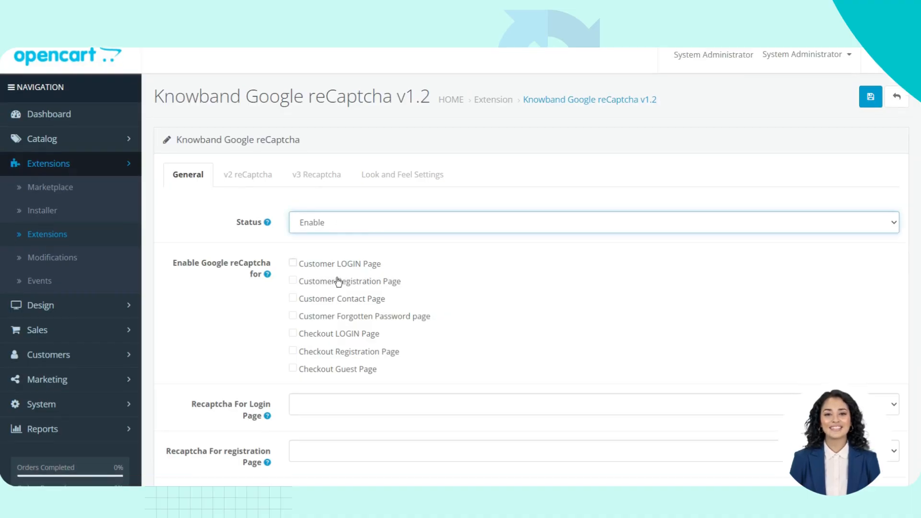
{"action": "mouse_move", "coordinate": [183, 165]}
{"action": "left_click_drag", "start_coordinate": [183, 164], "coordinate": [262, 169]}
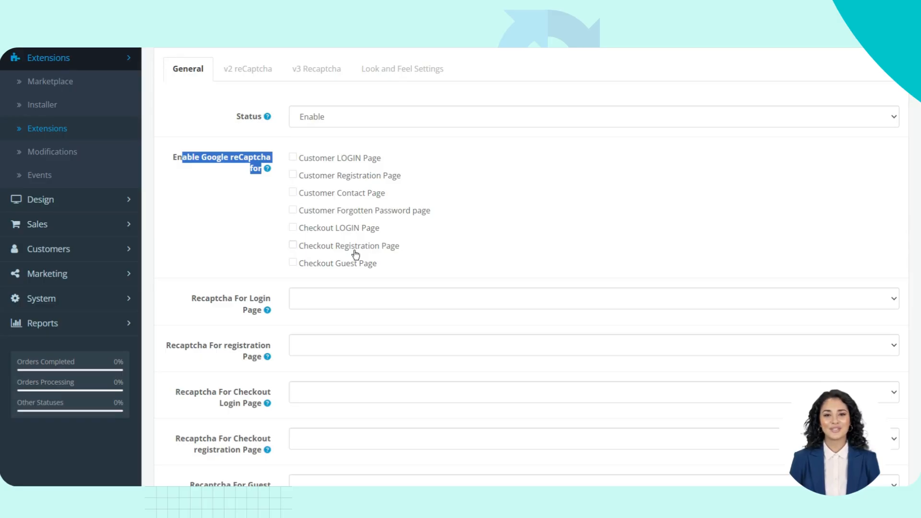
{"action": "left_click", "coordinate": [296, 162]}
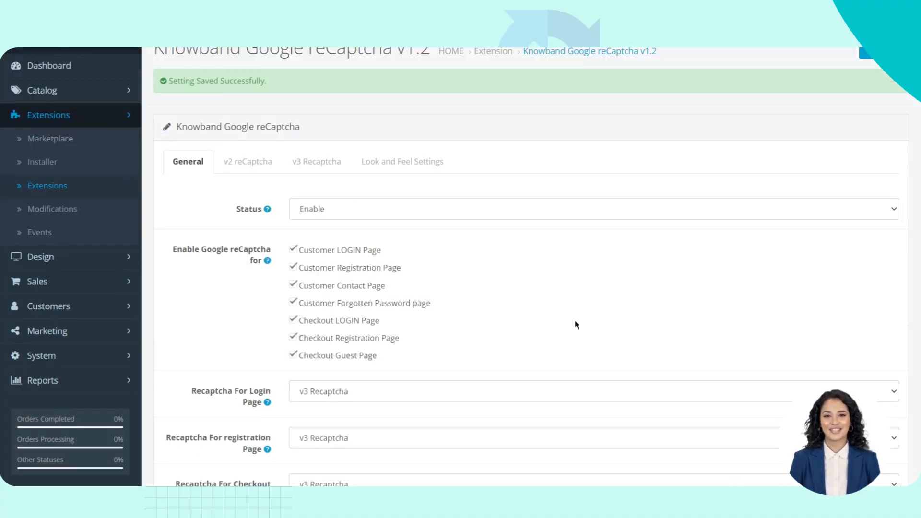
Step: Review the status, site key and secret key settings for v2 reCaptcha and v3 Recaptcha
{"action": "scroll", "coordinate": [317, 307], "scroll_direction": "down", "scroll_amount": 2}
{"action": "scroll", "coordinate": [307, 287], "scroll_direction": "up", "scroll_amount": 5}
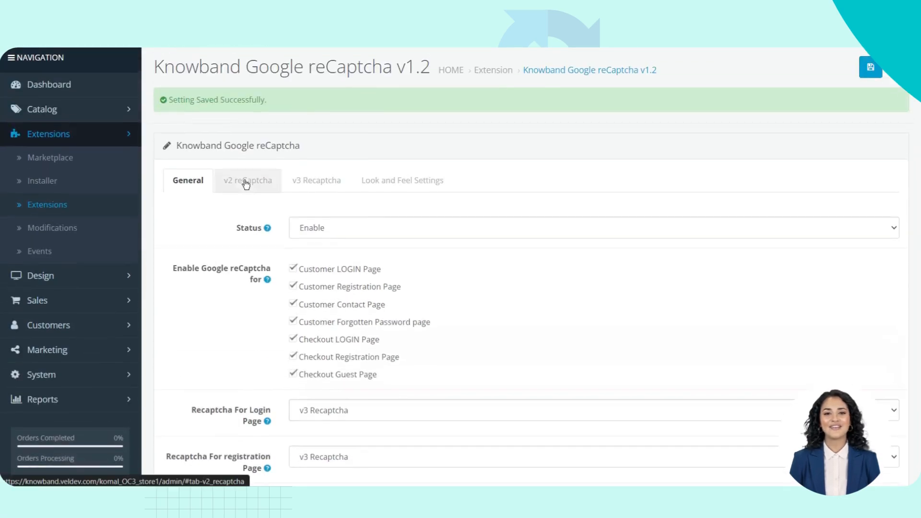
{"action": "left_click", "coordinate": [248, 197]}
{"action": "left_click", "coordinate": [336, 197]}
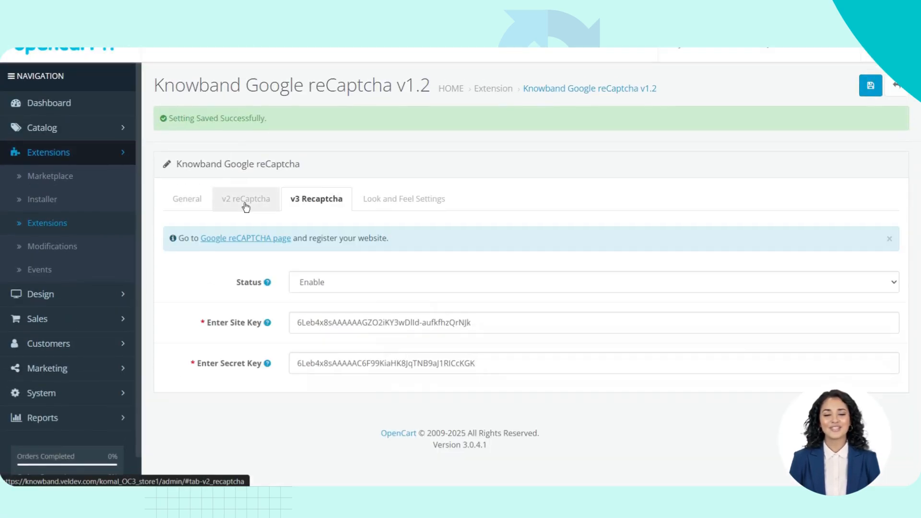
{"action": "left_click", "coordinate": [250, 240]}
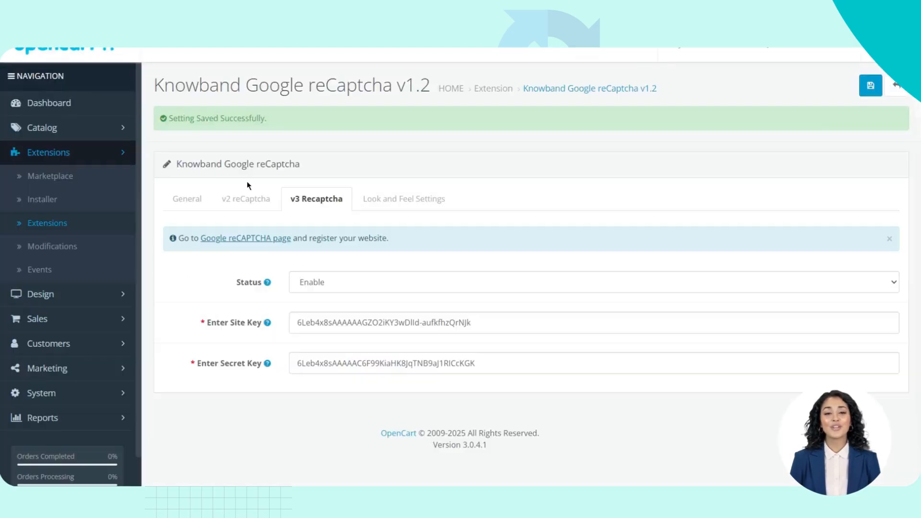
{"action": "left_click", "coordinate": [245, 197]}
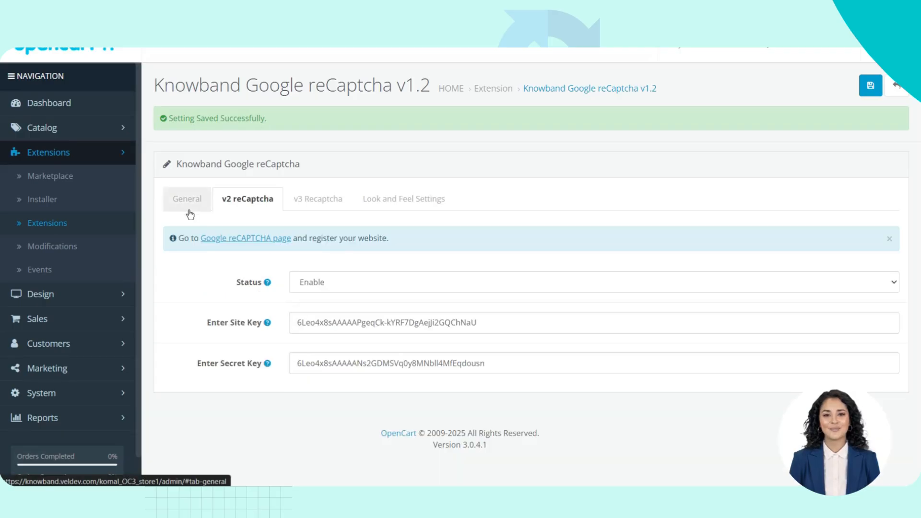
Step: Set the Recaptcha For Login Page option in the general settings to v2 reCaptcha
{"action": "left_click", "coordinate": [190, 215]}
{"action": "scroll", "coordinate": [288, 328], "scroll_direction": "down", "scroll_amount": 5}
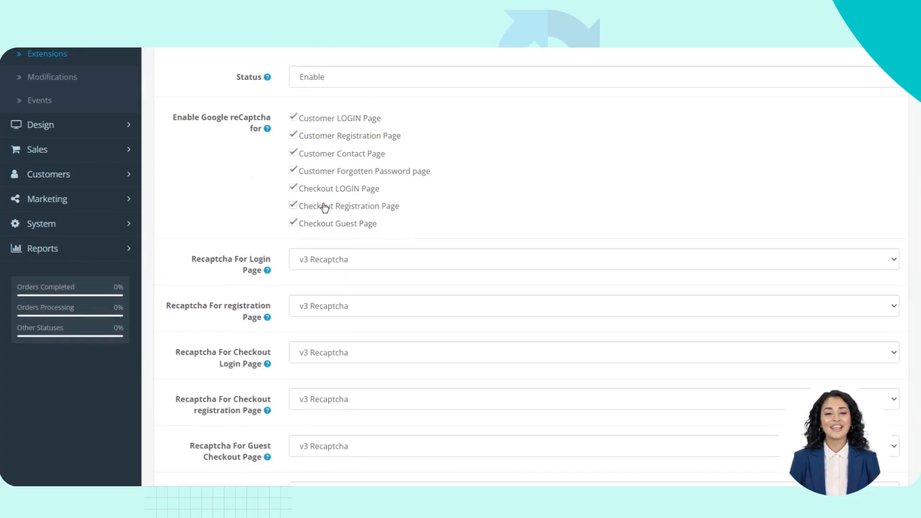
{"action": "scroll", "coordinate": [301, 288], "scroll_direction": "down", "scroll_amount": 2}
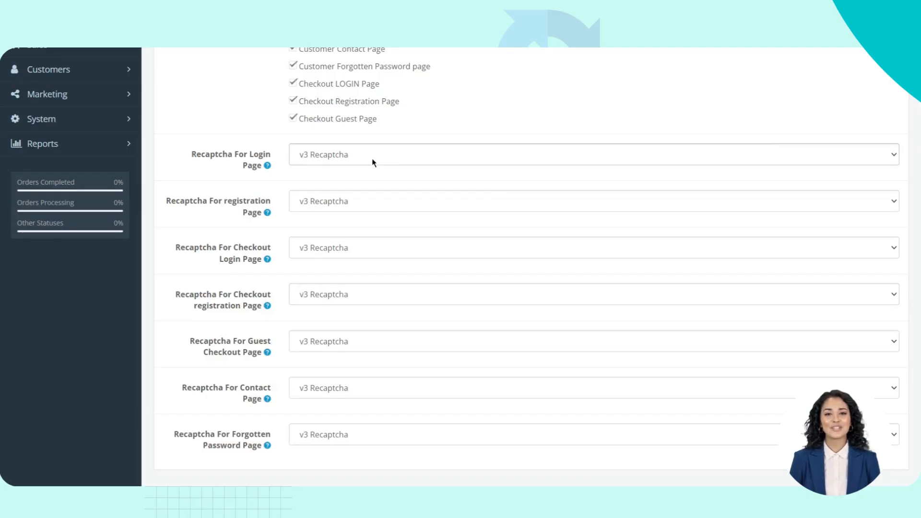
{"action": "left_click", "coordinate": [334, 156]}
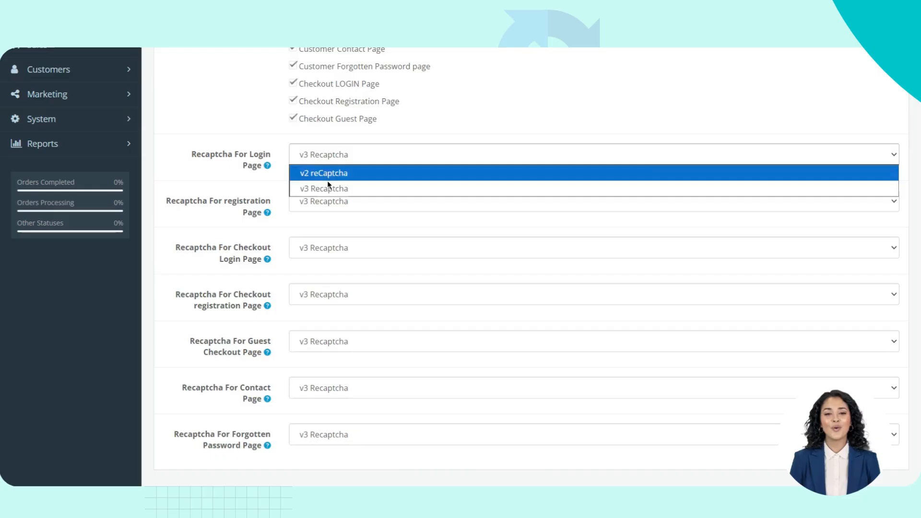
{"action": "left_click", "coordinate": [327, 188]}
{"action": "left_click", "coordinate": [333, 161]}
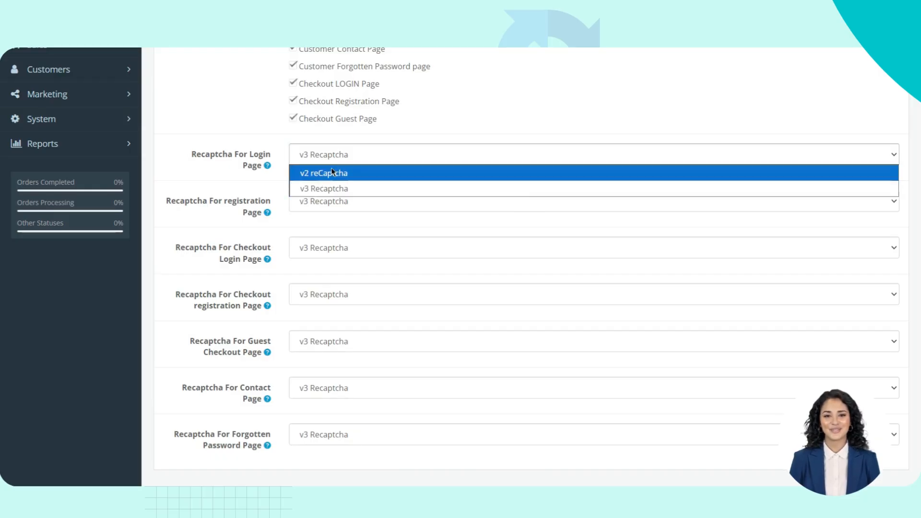
{"action": "left_click", "coordinate": [333, 172]}
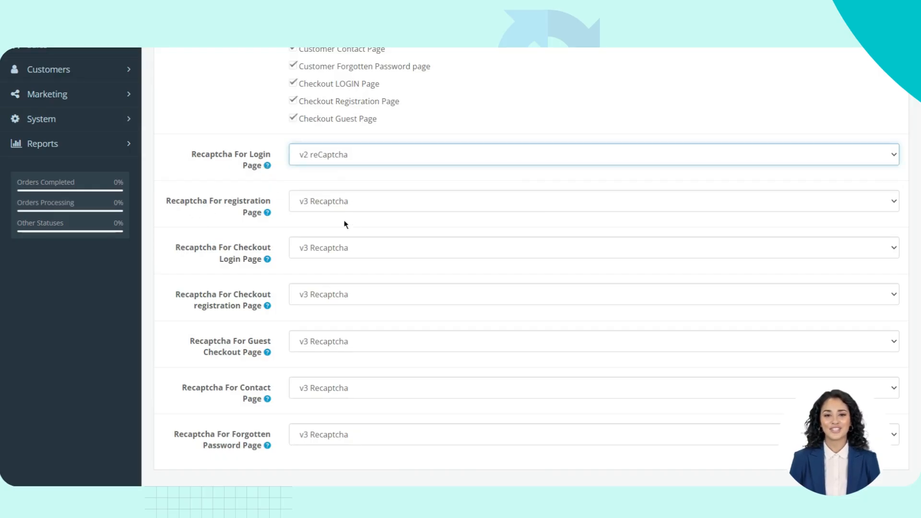
Step: Set the reCaptcha version for the Checkout Login Page and the Guest Checkout Page to v2 reCaptcha
{"action": "left_click", "coordinate": [325, 253]}
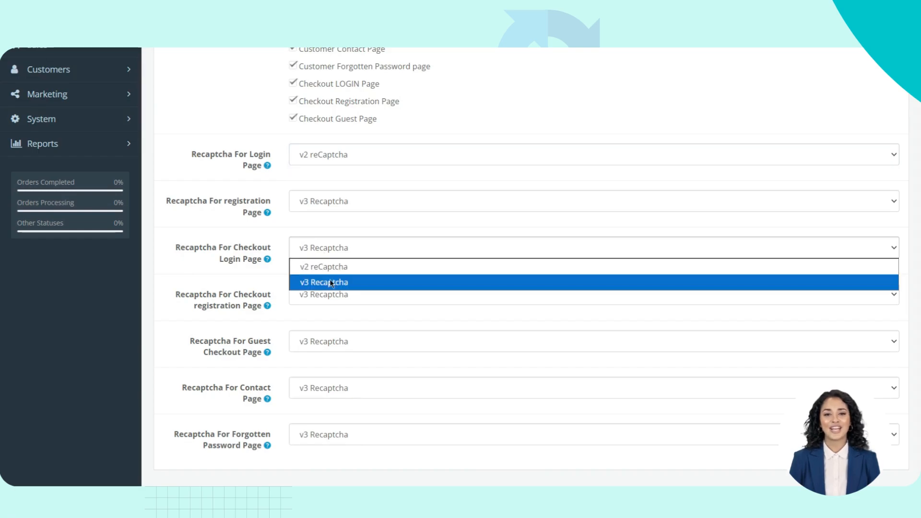
{"action": "left_click", "coordinate": [328, 267]}
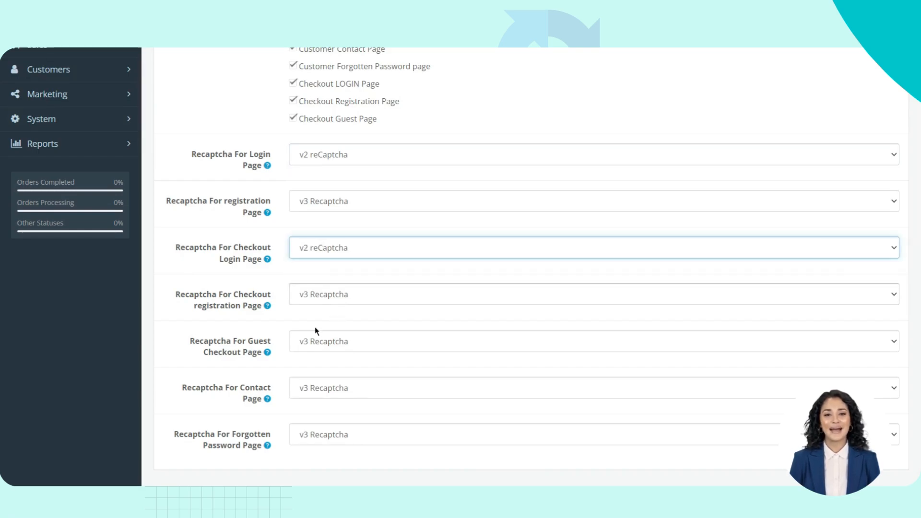
{"action": "left_click", "coordinate": [317, 339]}
{"action": "left_click", "coordinate": [325, 360]}
{"action": "scroll", "coordinate": [326, 362], "scroll_direction": "down", "scroll_amount": 2}
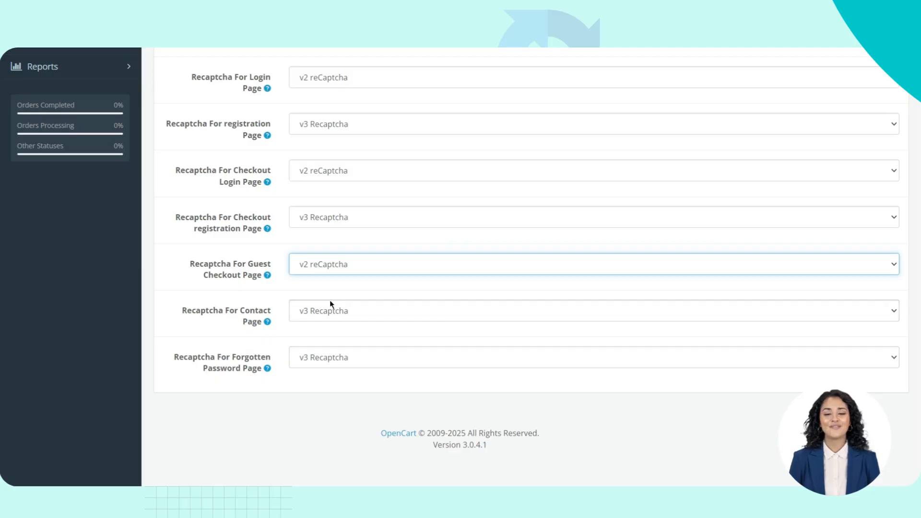
Step: Set the reCaptcha version for the Contact Page to v2 reCaptcha and save the extension settings
{"action": "left_click", "coordinate": [330, 312]}
{"action": "left_click", "coordinate": [321, 330]}
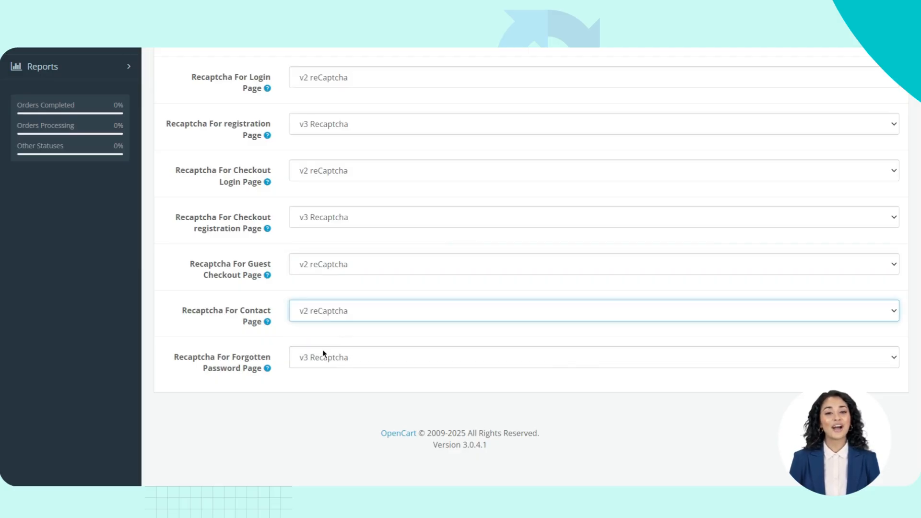
{"action": "left_click", "coordinate": [323, 358]}
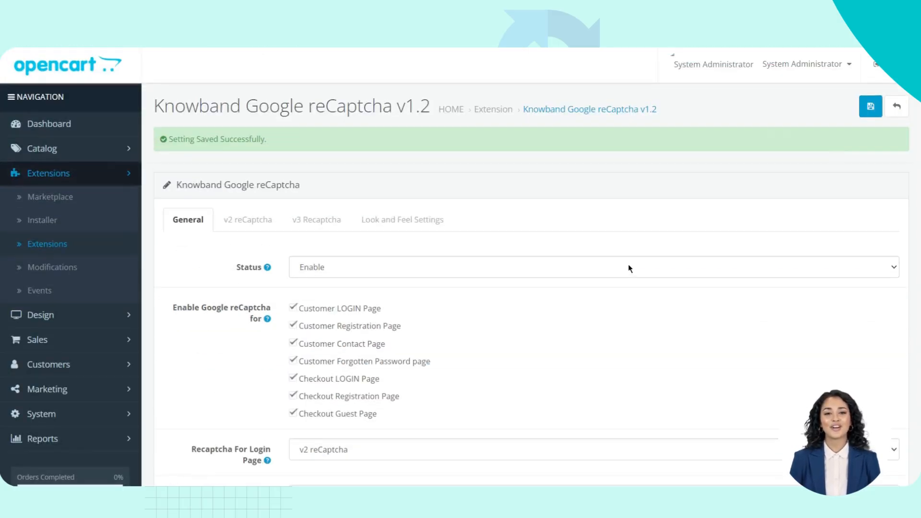
{"action": "left_click", "coordinate": [873, 107]}
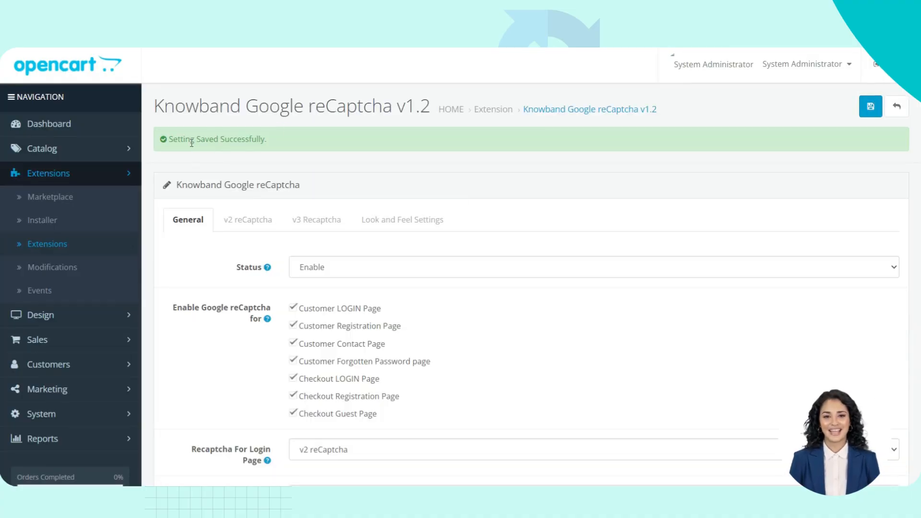
{"action": "left_click_drag", "start_coordinate": [191, 143], "coordinate": [346, 139]}
Step: Open the storefront from the admin account and check the reCaptcha on the customer login page
{"action": "left_click", "coordinate": [794, 64]}
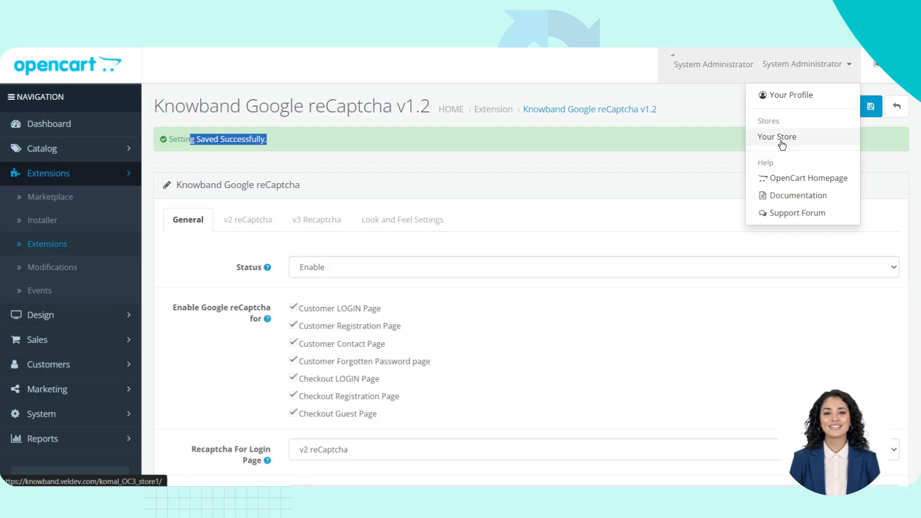
{"action": "left_click", "coordinate": [793, 136]}
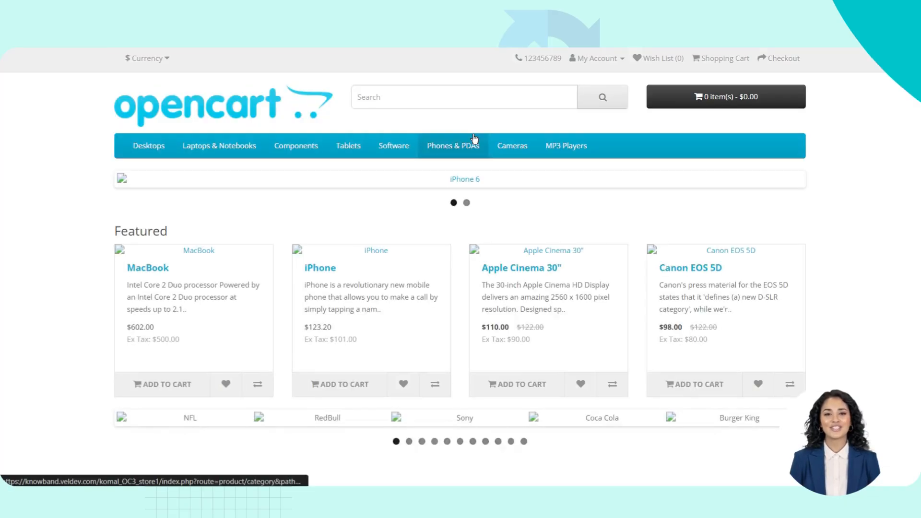
{"action": "scroll", "coordinate": [395, 294], "scroll_direction": "down", "scroll_amount": 1}
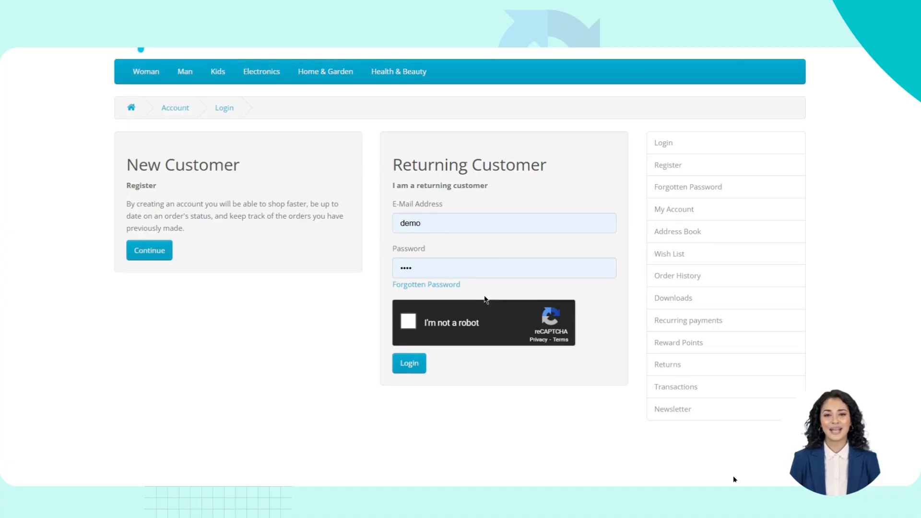
{"action": "scroll", "coordinate": [442, 288], "scroll_direction": "up", "scroll_amount": 2}
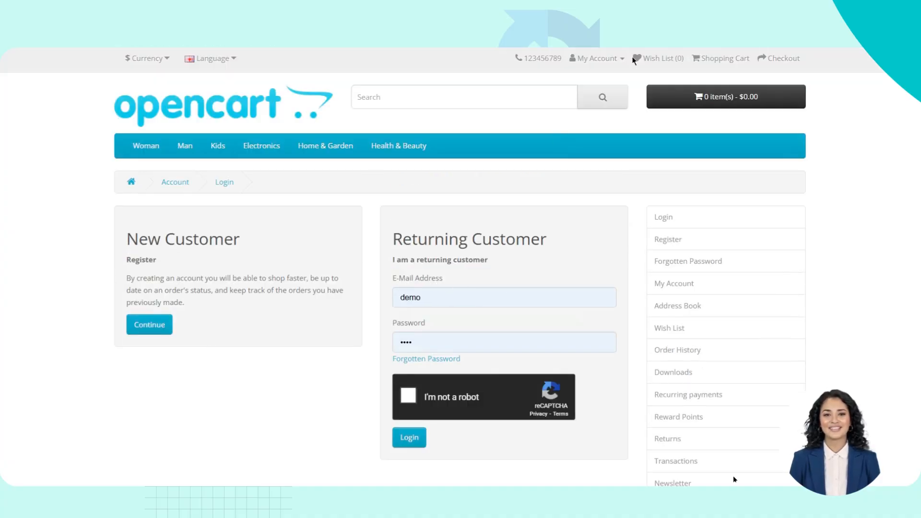
Step: Open the customer registration page and examine the reCaptcha below the form
{"action": "left_click", "coordinate": [598, 59]}
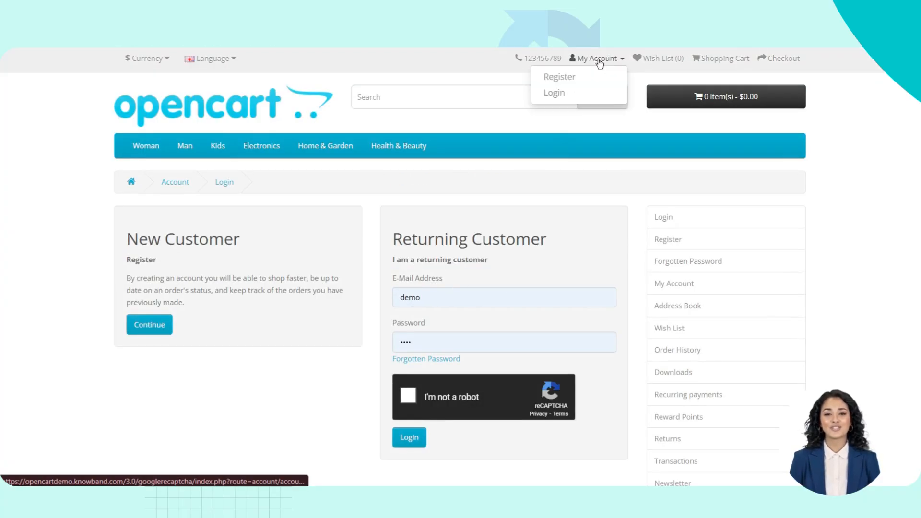
{"action": "left_click", "coordinate": [558, 76]}
{"action": "scroll", "coordinate": [335, 382], "scroll_direction": "down", "scroll_amount": 5}
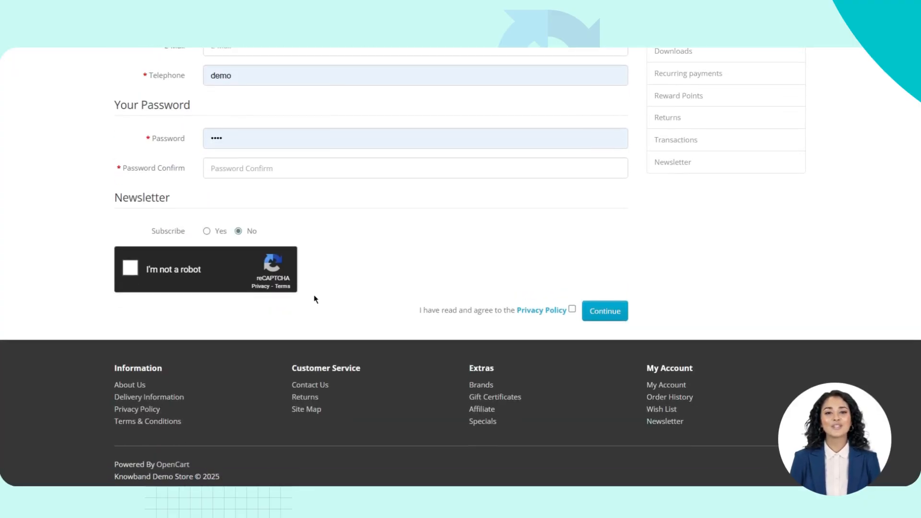
Step: Submit a Contact Us enquiry with the text "okpjihyjugtfcrdxs" and the name shortened to "Opencart"
{"action": "left_click", "coordinate": [308, 384]}
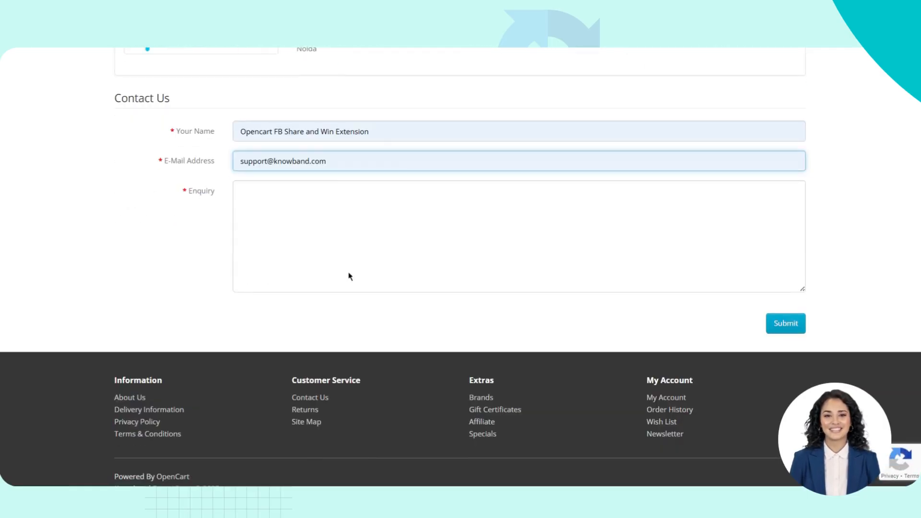
{"action": "left_click", "coordinate": [341, 238]}
{"action": "type", "text": "okpjihyjugtfcrdxs"}
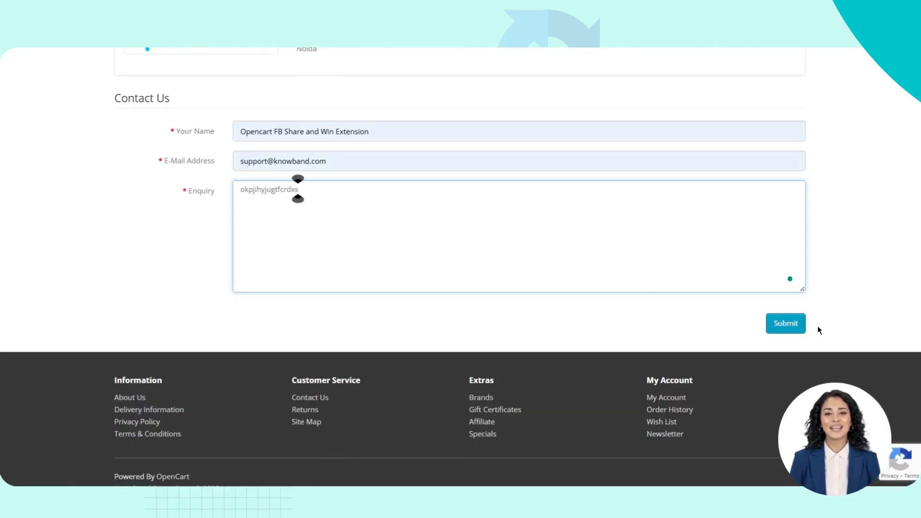
{"action": "left_click", "coordinate": [787, 330]}
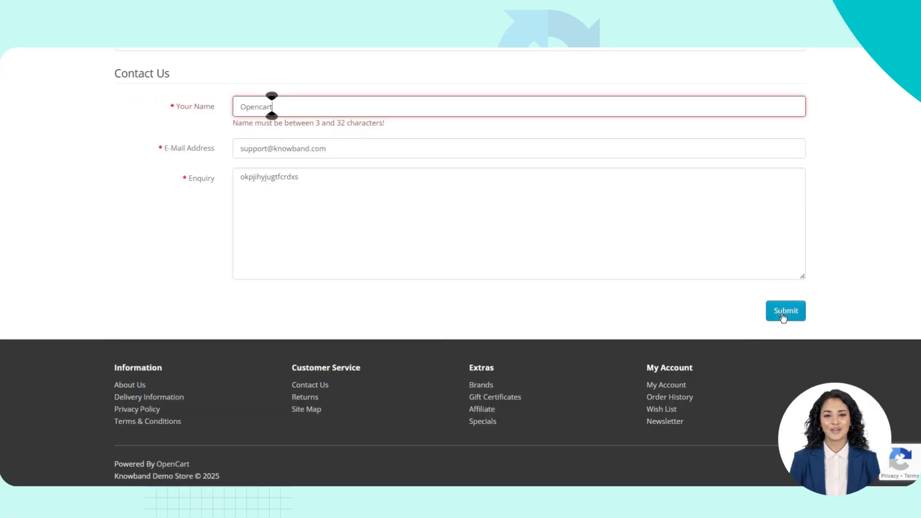
{"action": "left_click", "coordinate": [786, 324]}
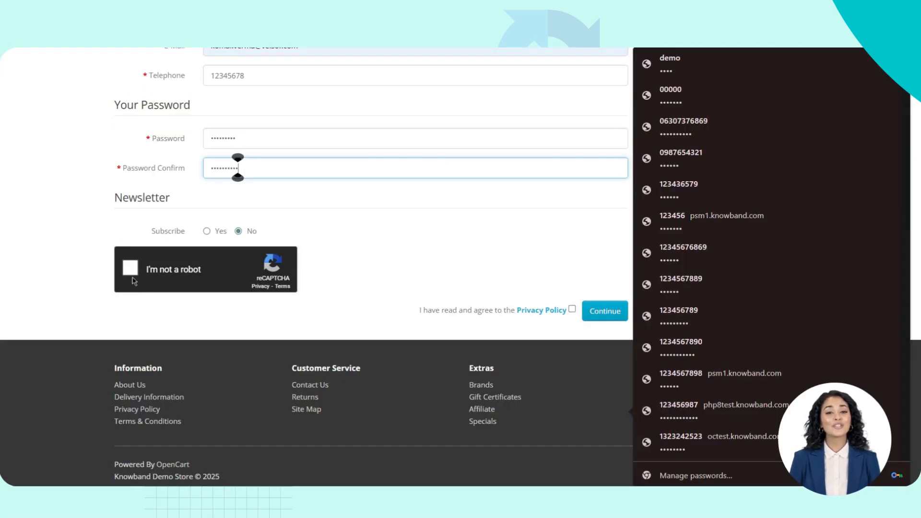
Step: Submit the filled-in registration form with the reCaptcha check ticked and the Privacy Policy accepted
{"action": "left_click", "coordinate": [131, 269]}
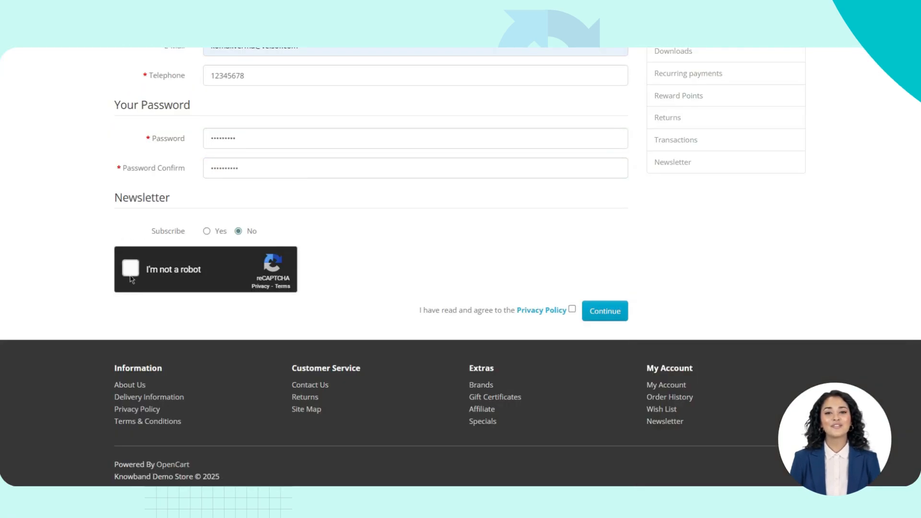
{"action": "left_click", "coordinate": [573, 310]}
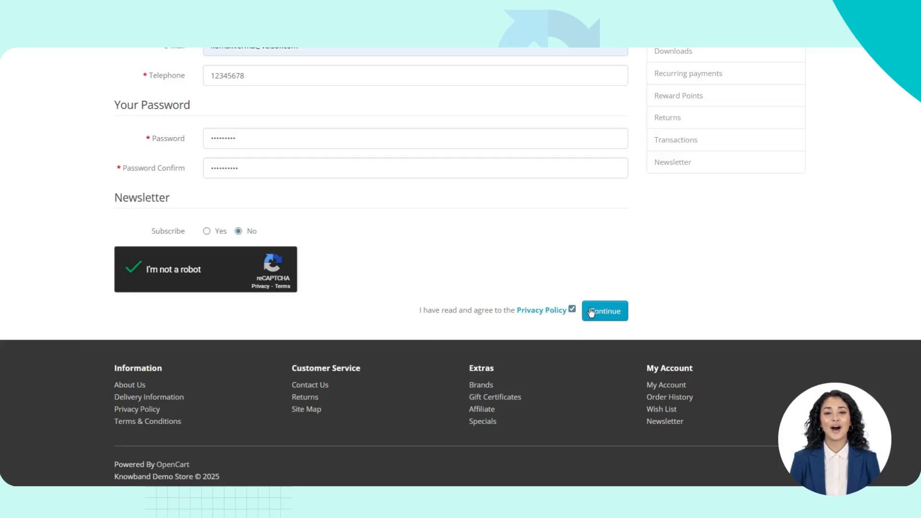
{"action": "left_click", "coordinate": [591, 312]}
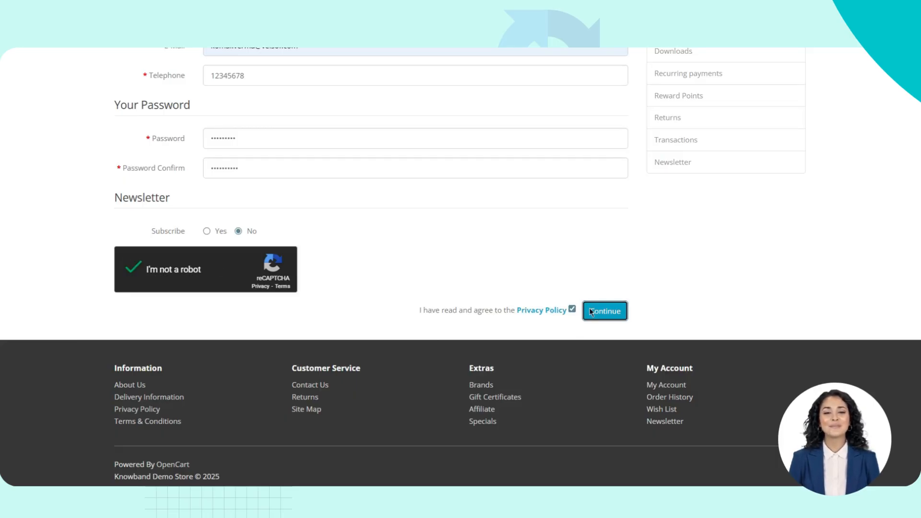
Step: Remove the last character from the Password Confirm field and resubmit the registration form without ticking the reCaptcha
{"action": "scroll", "coordinate": [615, 345], "scroll_direction": "down", "scroll_amount": 7}
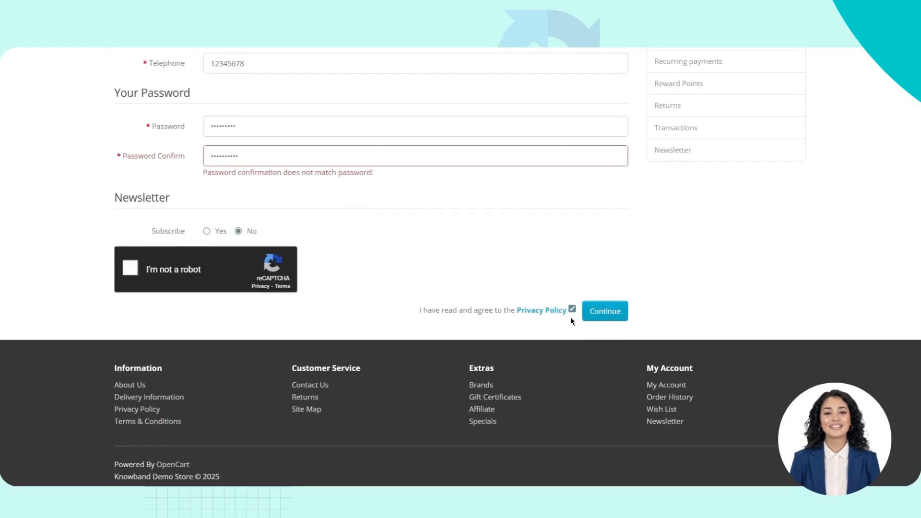
{"action": "left_click", "coordinate": [259, 156]}
{"action": "key", "text": "BackSpace"}
{"action": "left_click", "coordinate": [604, 315]}
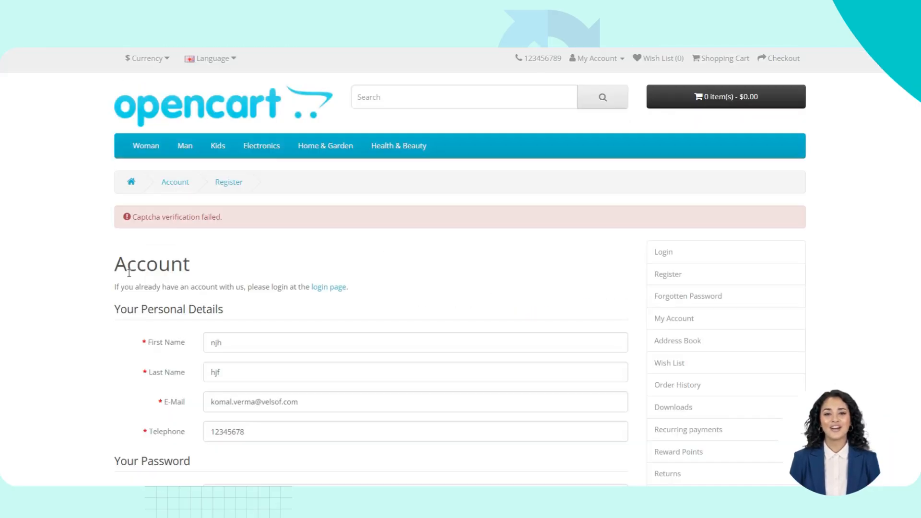
{"action": "left_click_drag", "start_coordinate": [152, 221], "coordinate": [270, 220]}
Step: Complete the reCaptcha check and submit the registration, declining the browser's password update and closing its saved-password check
{"action": "scroll", "coordinate": [269, 220], "scroll_direction": "down", "scroll_amount": 7}
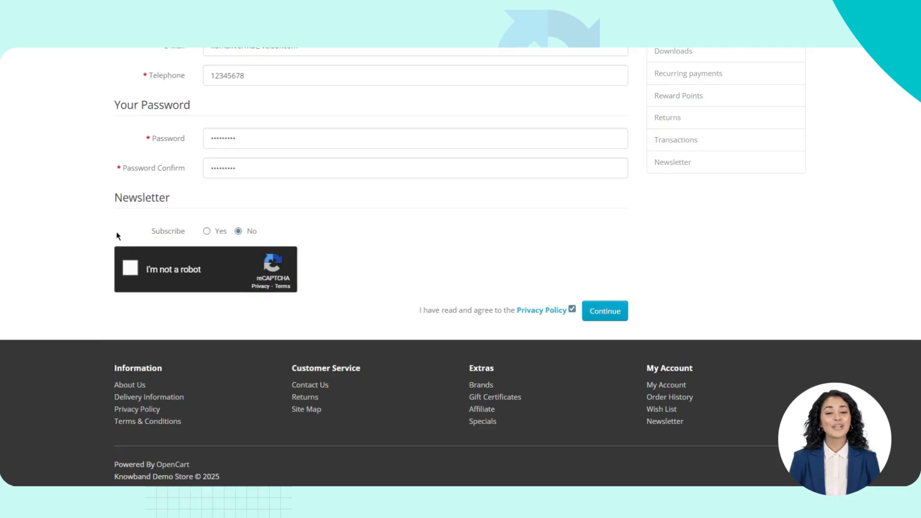
{"action": "left_click", "coordinate": [132, 268]}
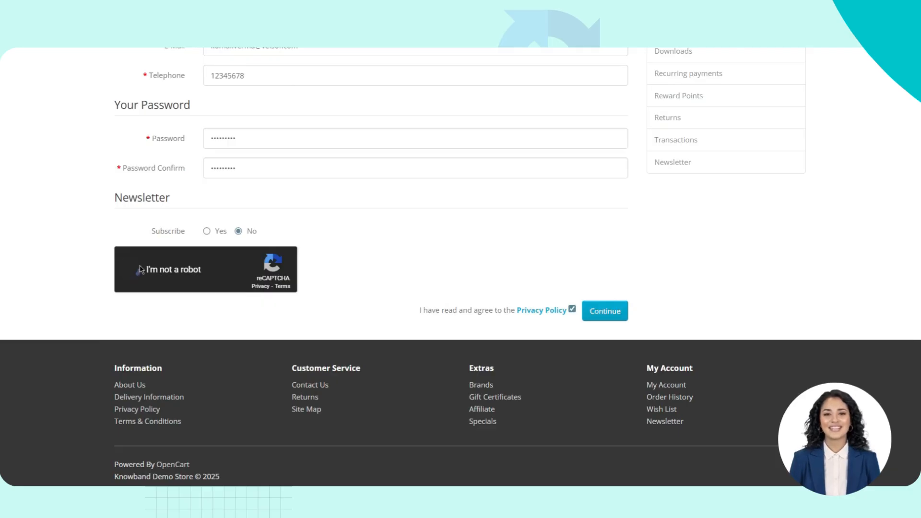
{"action": "left_click", "coordinate": [608, 317]}
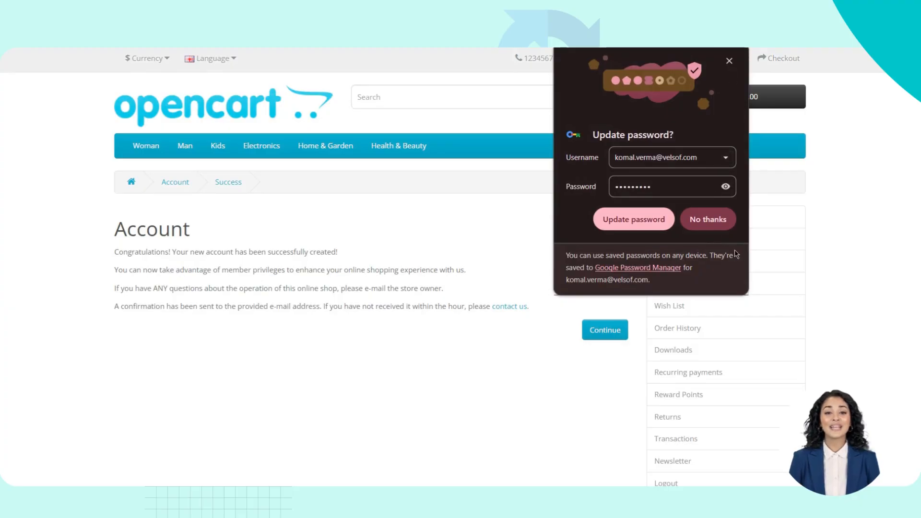
{"action": "left_click", "coordinate": [708, 218]}
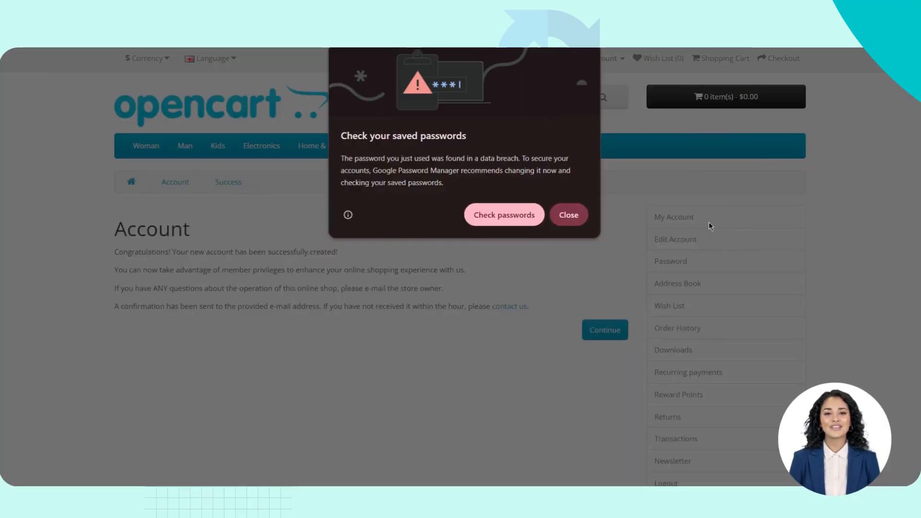
{"action": "left_click", "coordinate": [567, 215]}
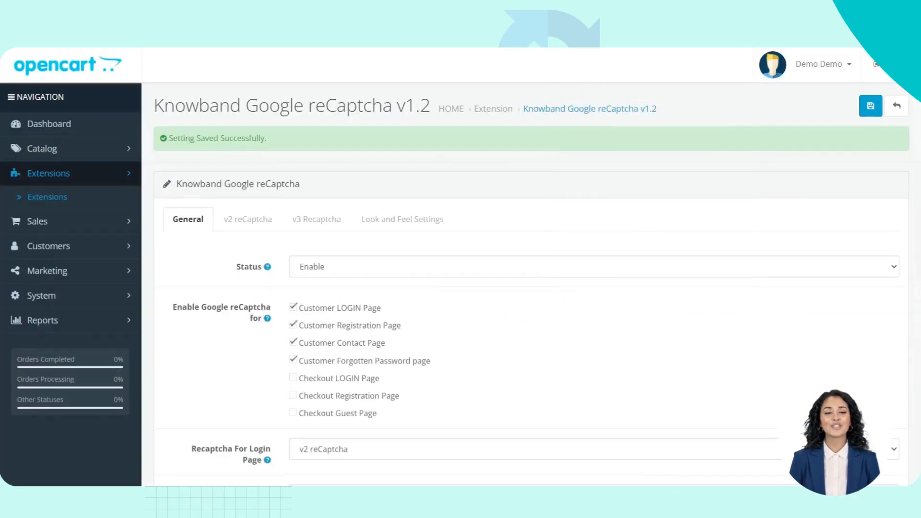
Step: Set the reCaptcha Theme Color to Light in the look and feel settings and place the cursor in the Custom CSS field
{"action": "left_click", "coordinate": [392, 229]}
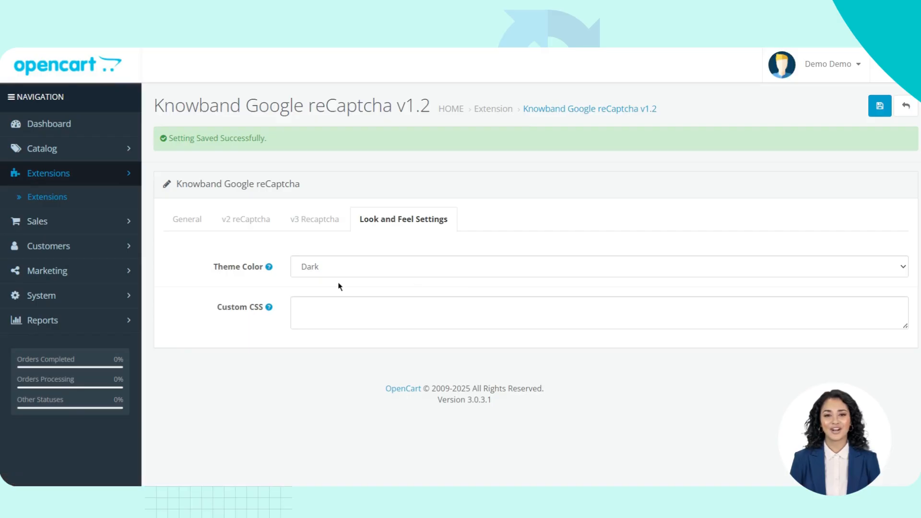
{"action": "left_click", "coordinate": [373, 266]}
{"action": "left_click", "coordinate": [324, 285]}
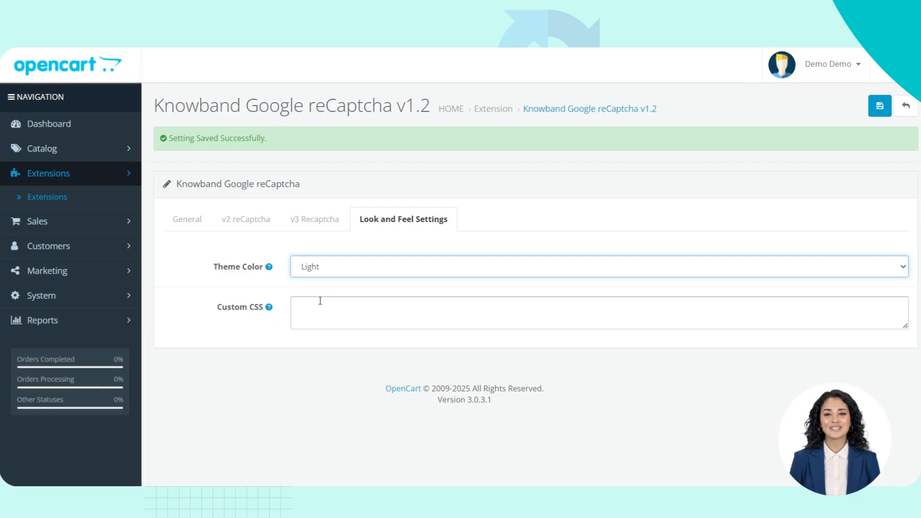
{"action": "left_click_drag", "start_coordinate": [214, 308], "coordinate": [331, 303]}
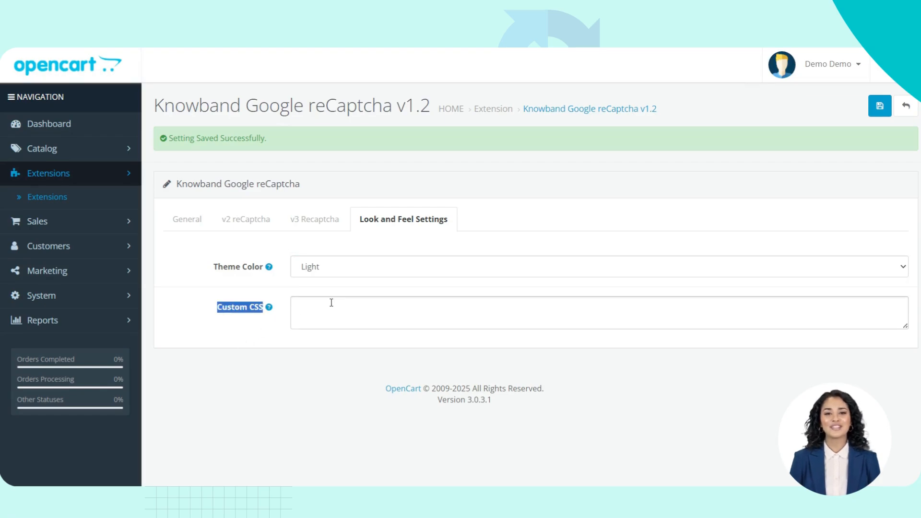
{"action": "left_click", "coordinate": [331, 302]}
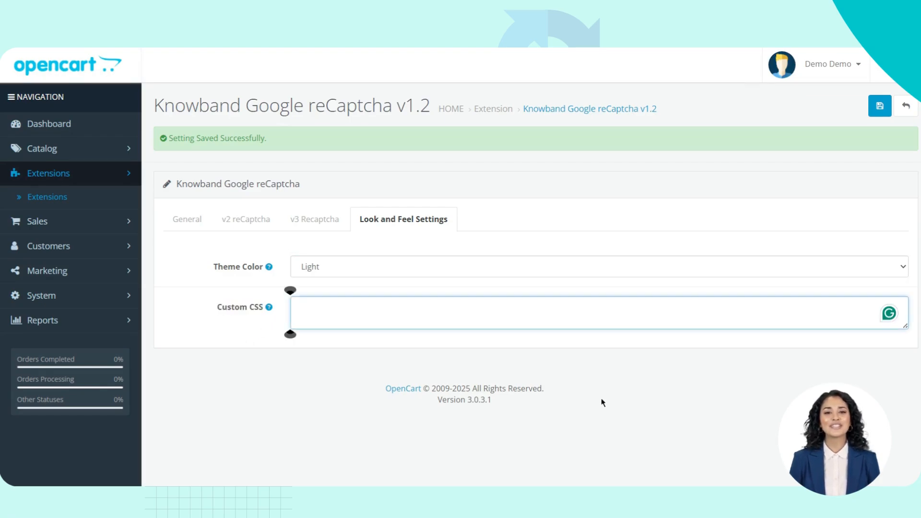